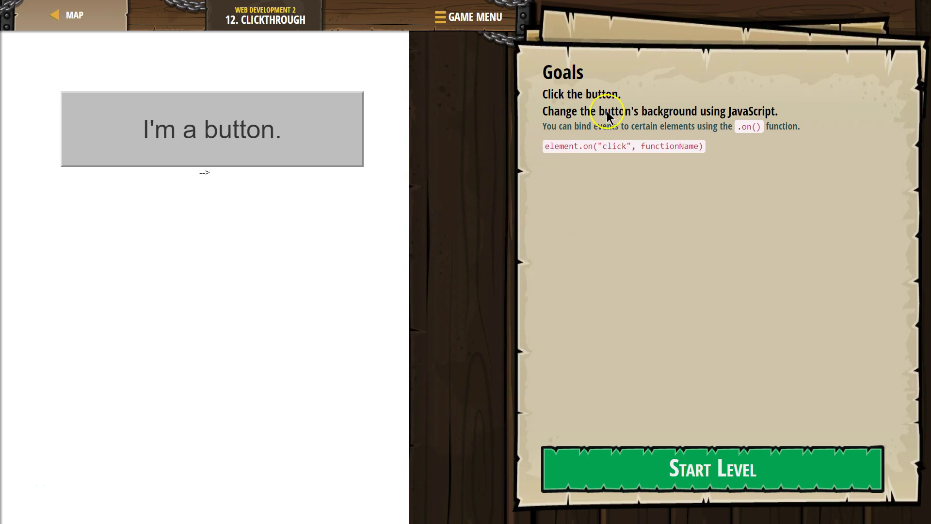
Try the preview button to see its text turn blue, then start the Clickthrough level
left_click(222, 128)
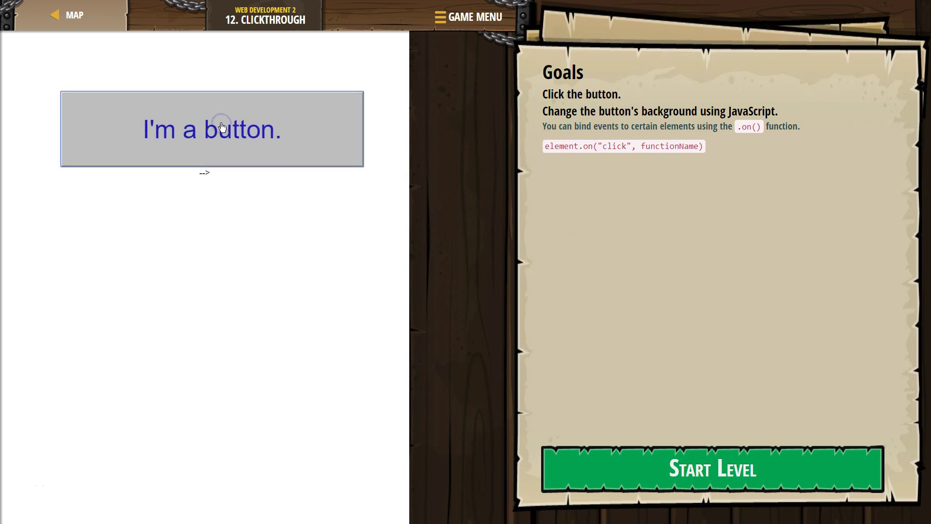
left_click(329, 148)
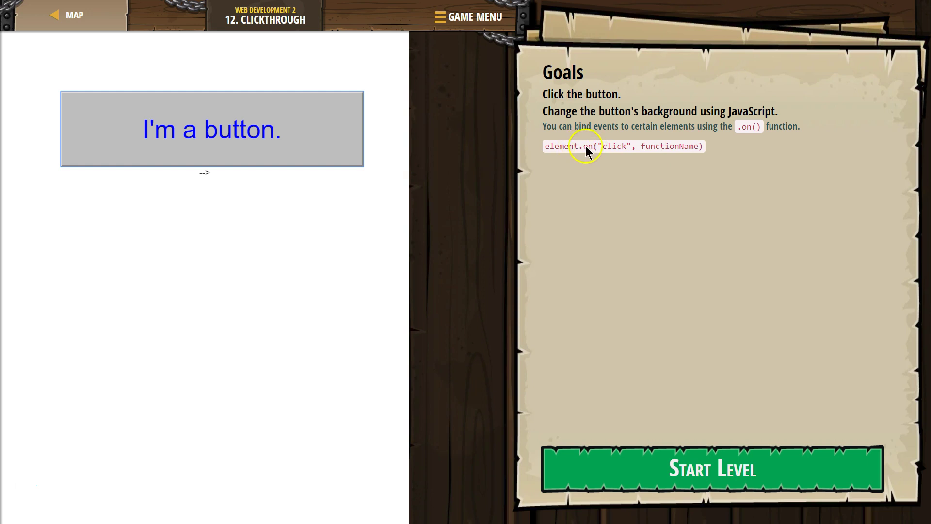
left_click(728, 483)
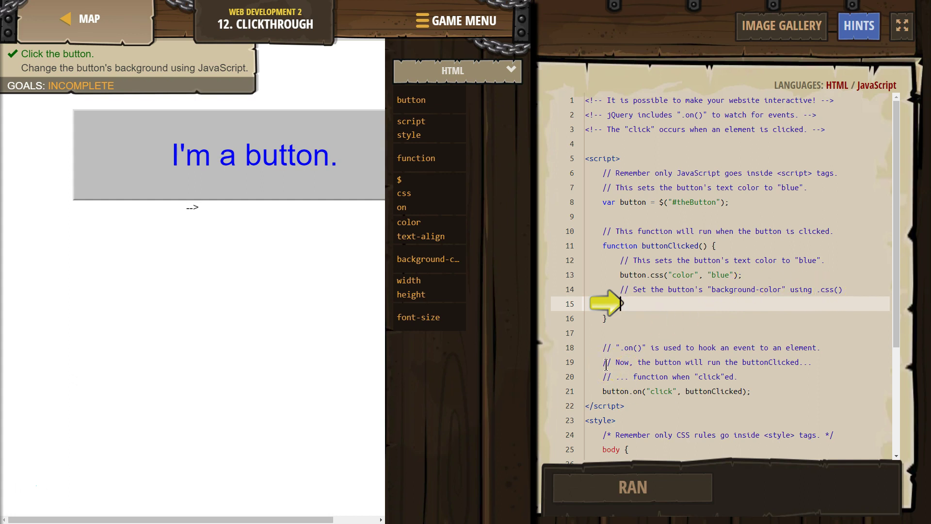
double_click(629, 276)
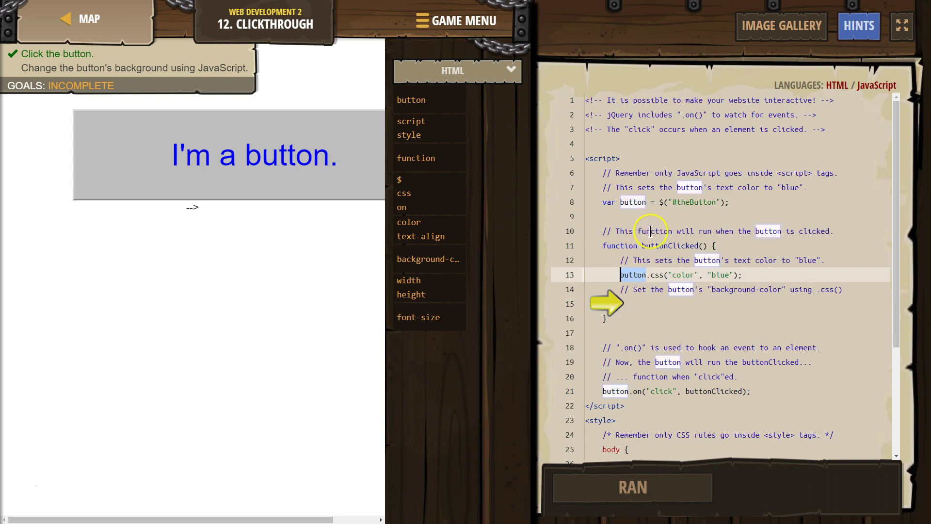
left_click_drag(730, 203, 605, 197)
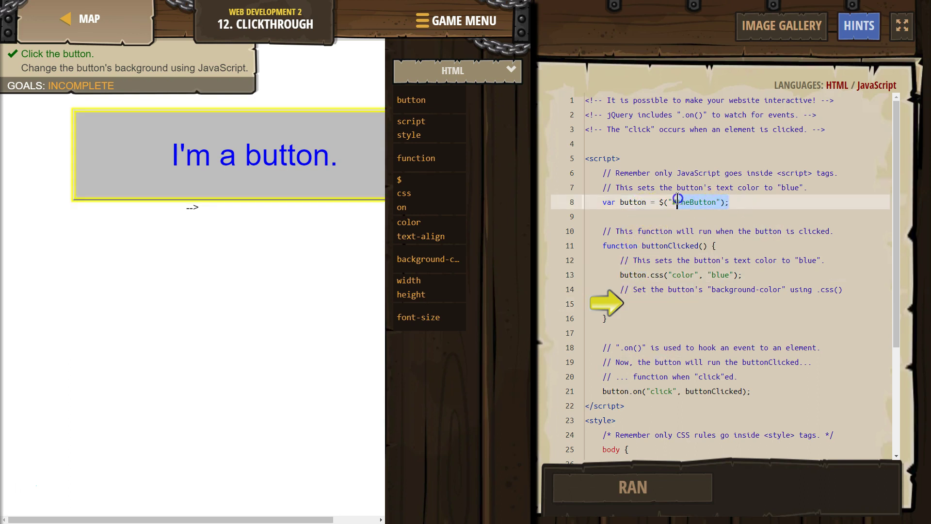
left_click(604, 156)
left_click(634, 201)
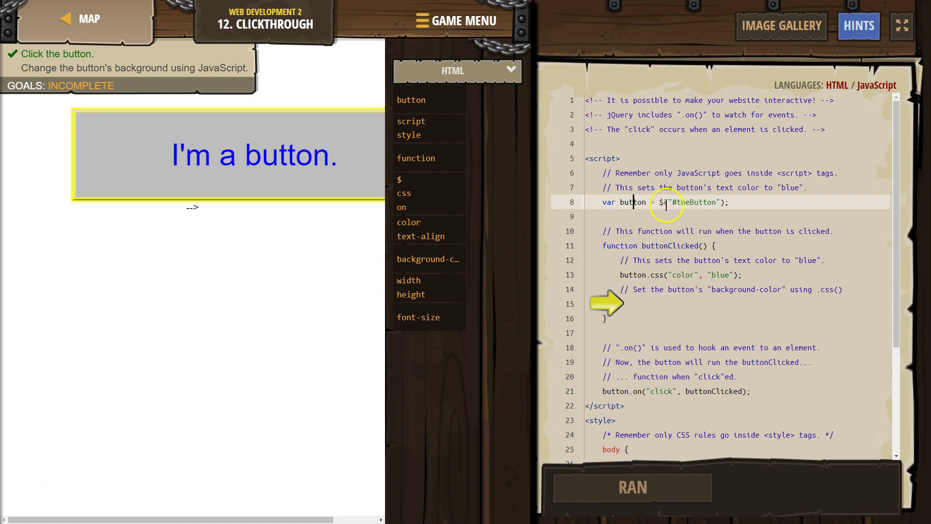
left_click_drag(669, 203, 731, 207)
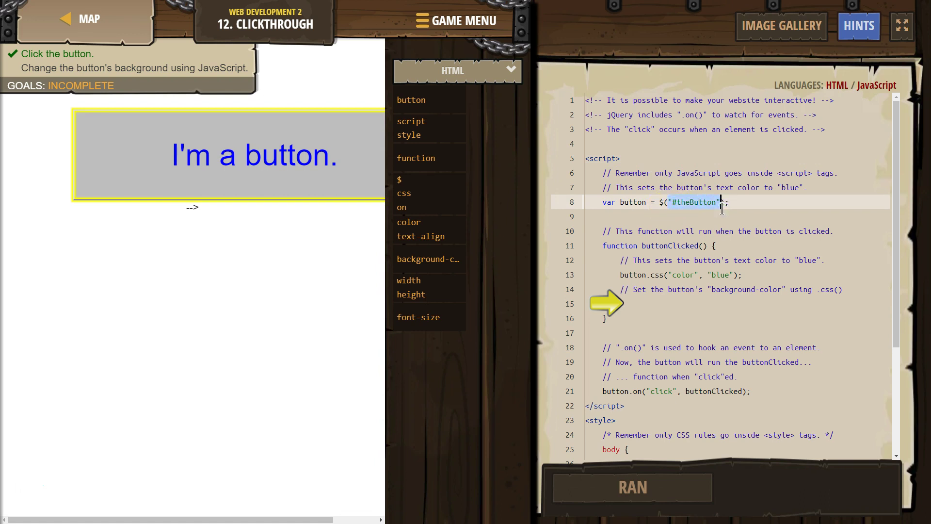
left_click(670, 204)
left_click(677, 204)
scroll(676, 205, "down", 5)
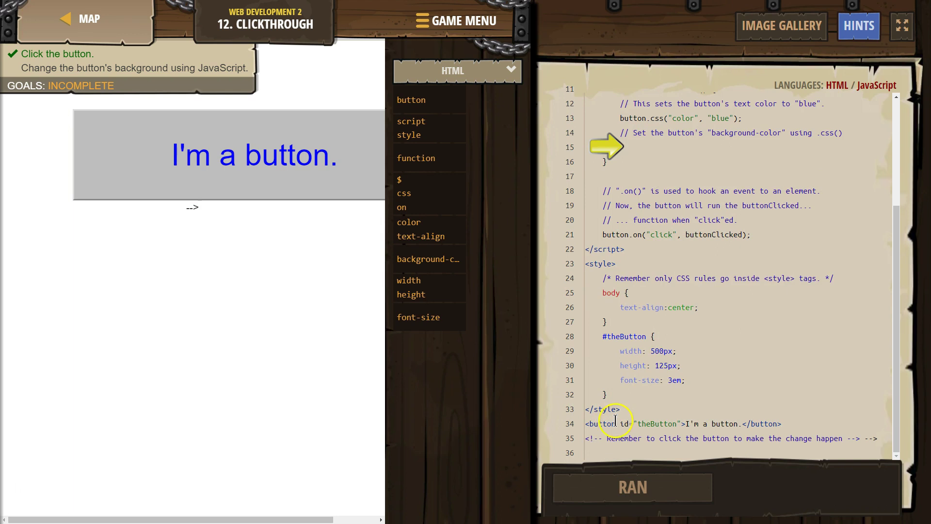
left_click(603, 425)
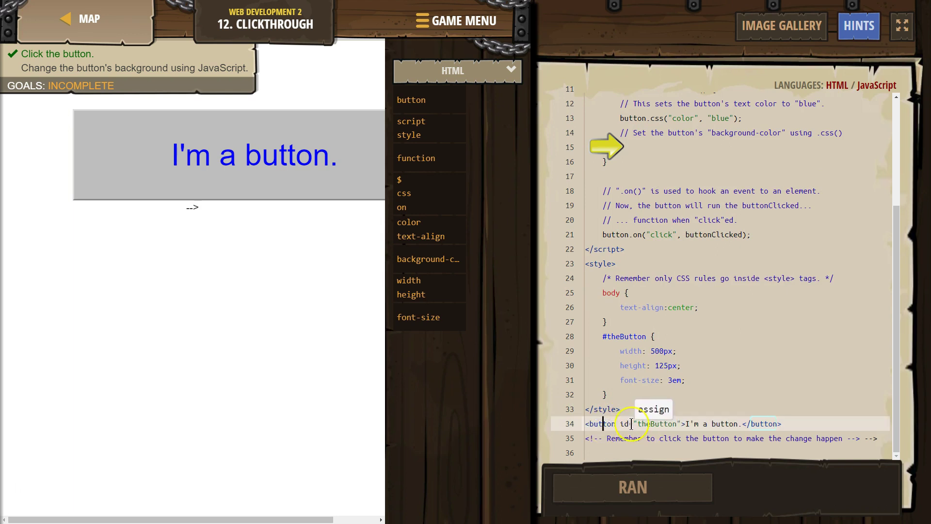
scroll(658, 419, "up", 3)
scroll(659, 419, "up", 2)
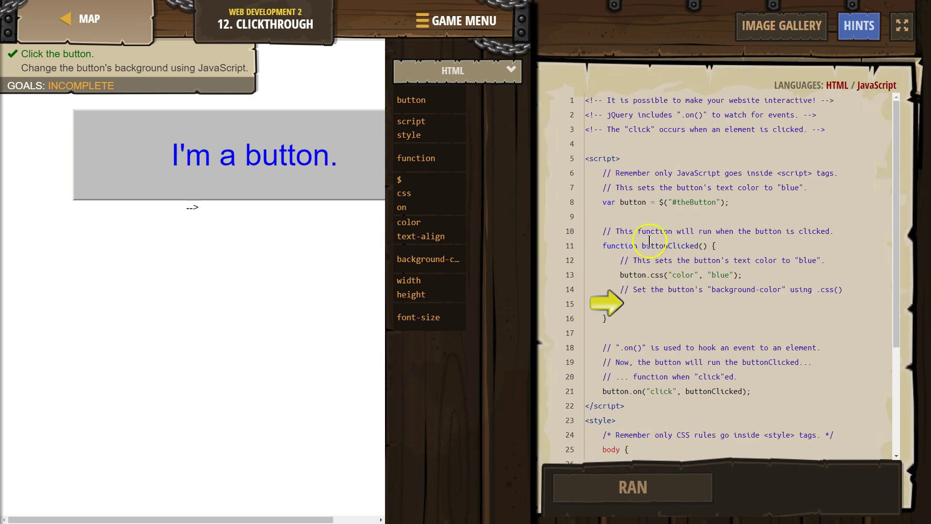
double_click(631, 203)
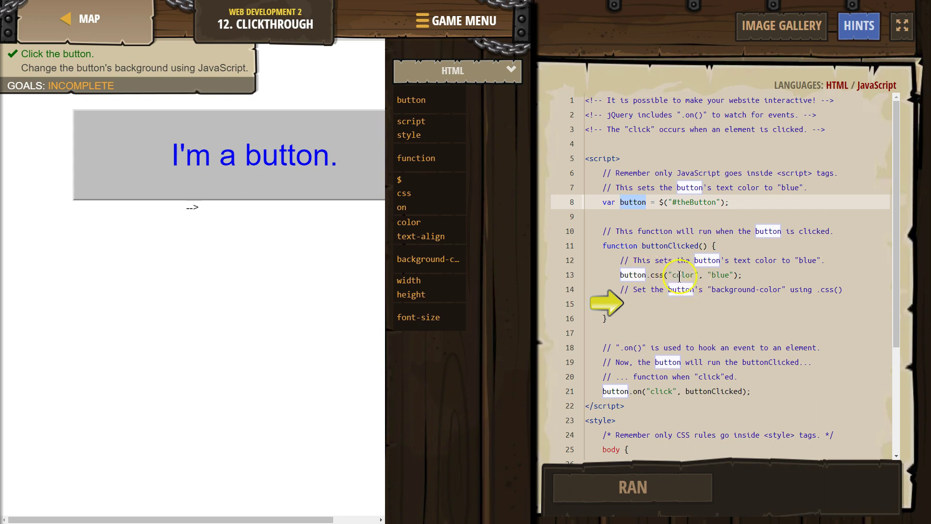
left_click(639, 304)
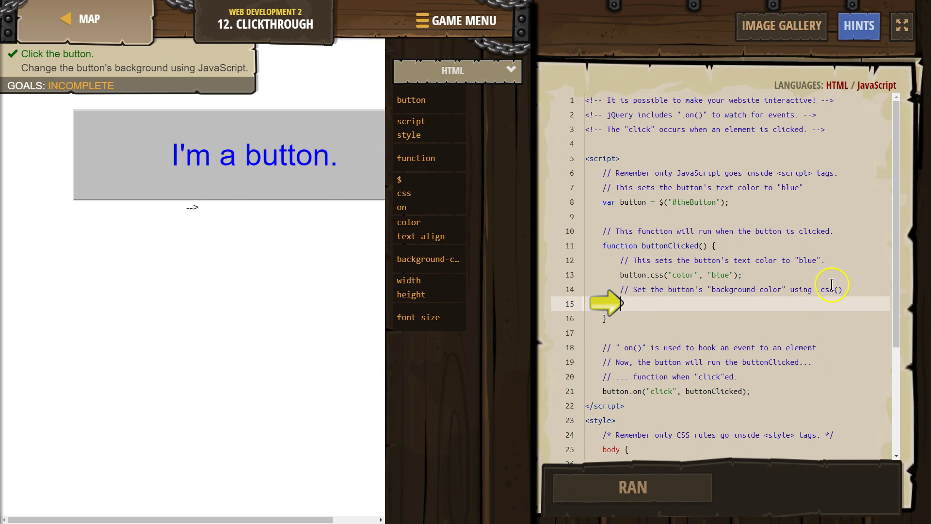
type("button.css")
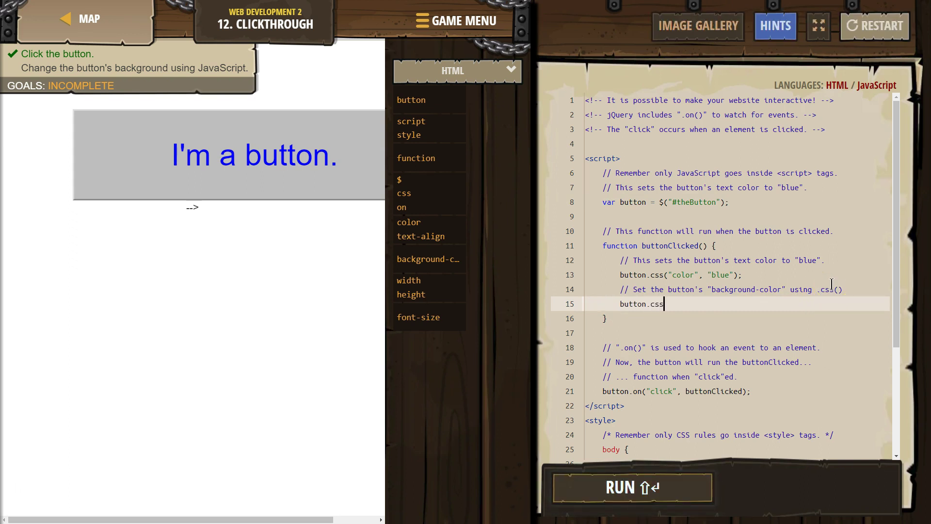
type("(\"back")
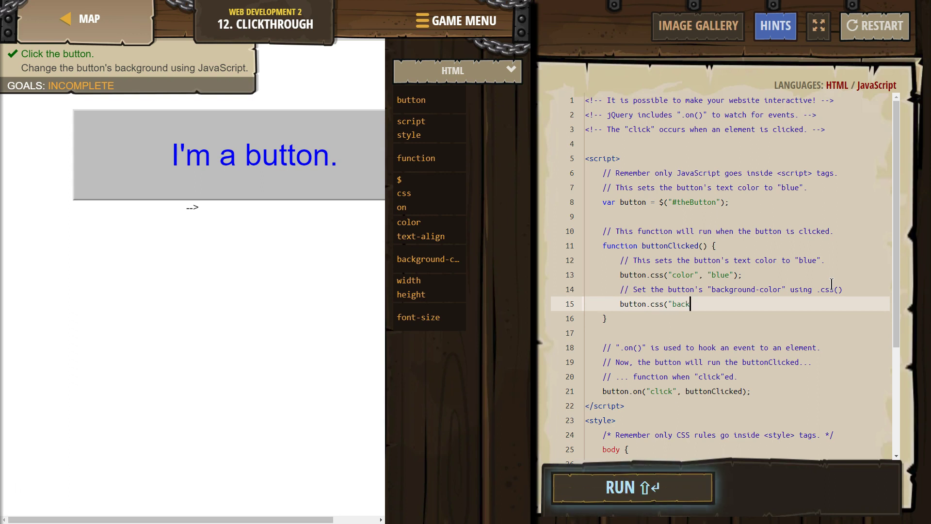
type("ground")
type("-colo")
type("r\", ")
type("yell")
Correct the mistyped colour in the yellow background-color line and test the preview button
key("BackSpace")
key("BackSpace")
type("\"")
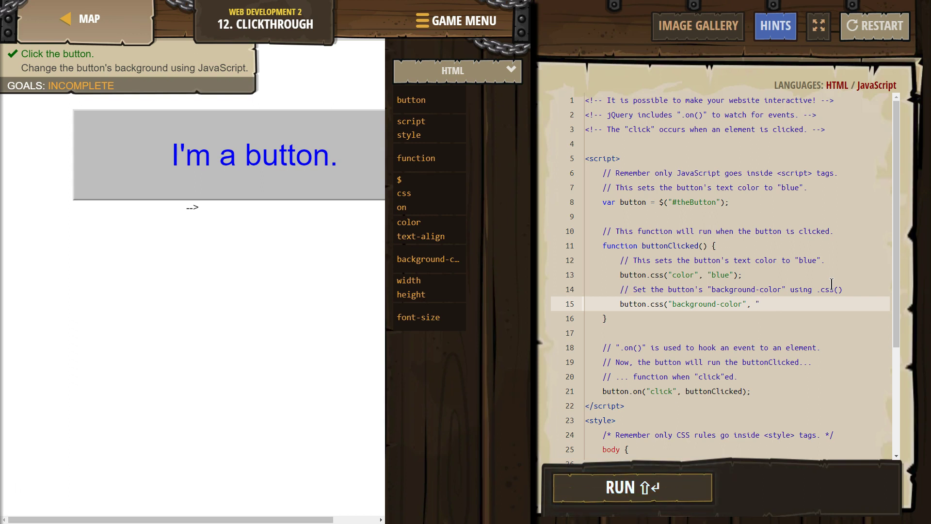
type("yellow\");")
left_click(324, 137)
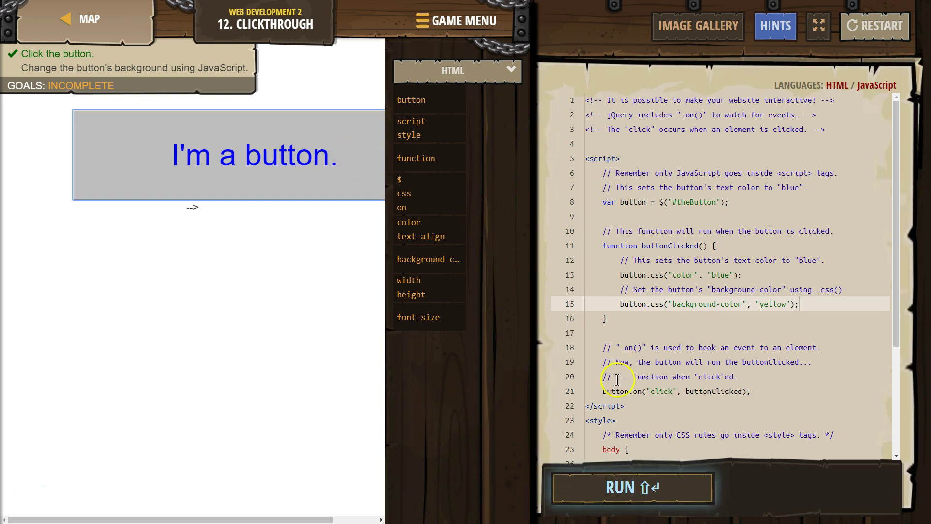
Run the updated code and click the preview button to trigger the handler
left_click(661, 481)
left_click(512, 314)
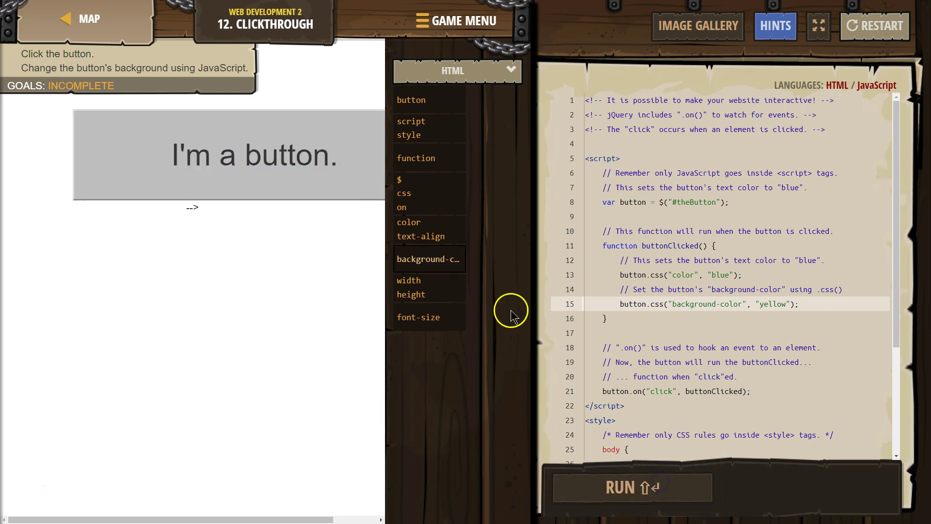
left_click(287, 150)
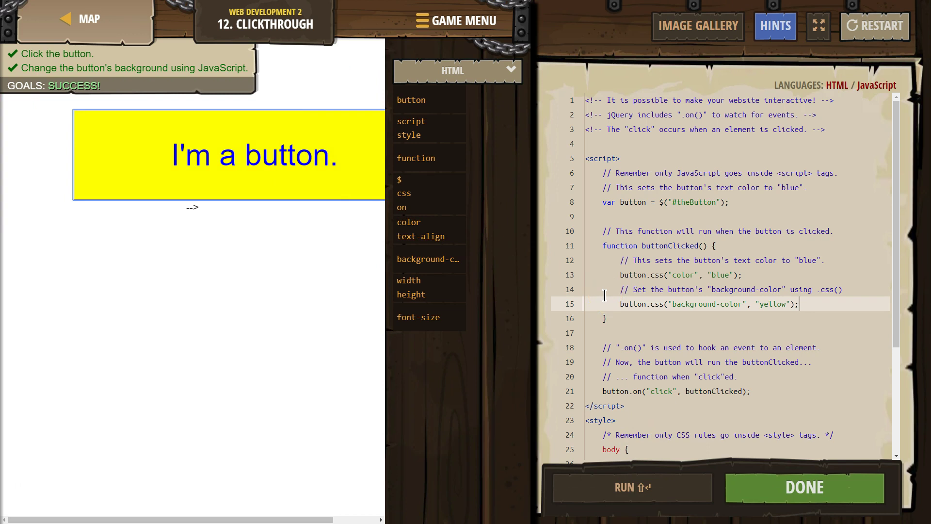
Select the new background-color line on line 15, then clear the selection
left_click(804, 305)
left_click_drag(804, 305, 568, 299)
left_click(673, 344)
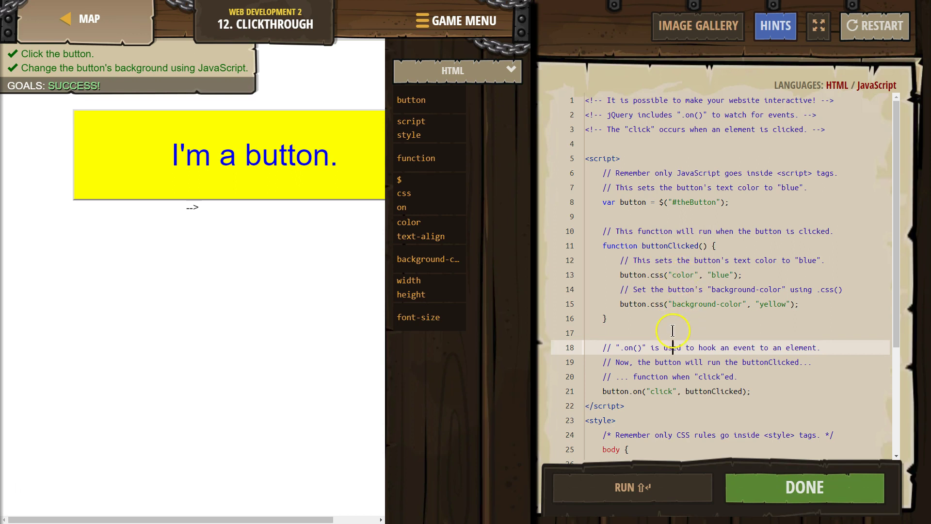
scroll(684, 272, "down", 2)
scroll(671, 343, "down", 2)
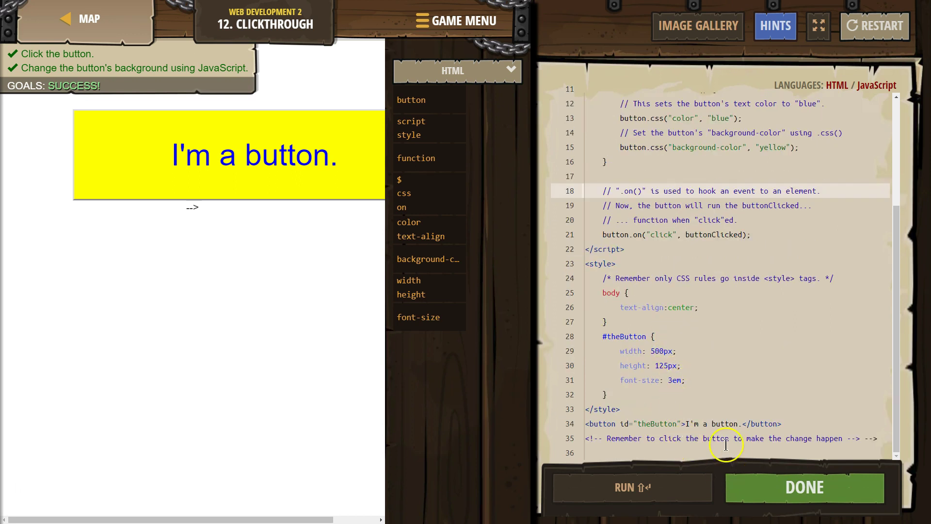
scroll(719, 380, "up", 3)
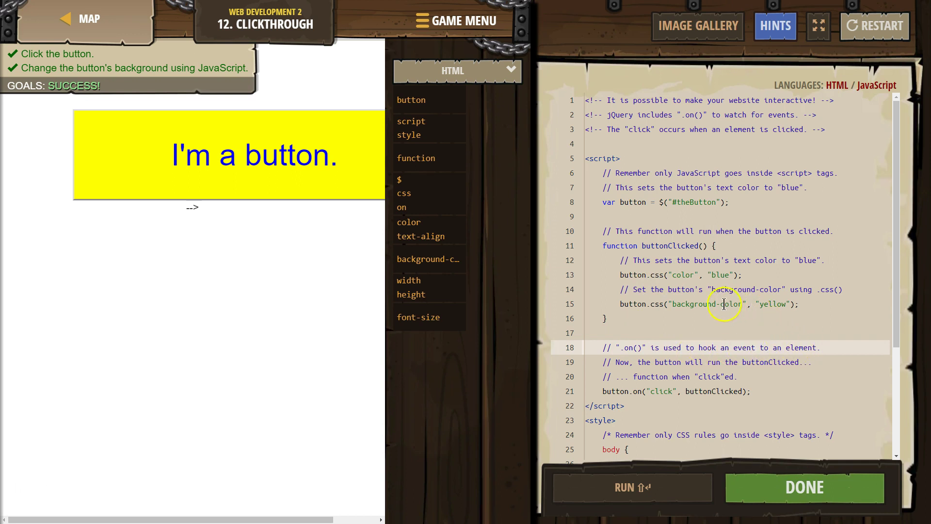
scroll(670, 320, "down", 1)
scroll(688, 300, "down", 1)
scroll(689, 300, "down", 2)
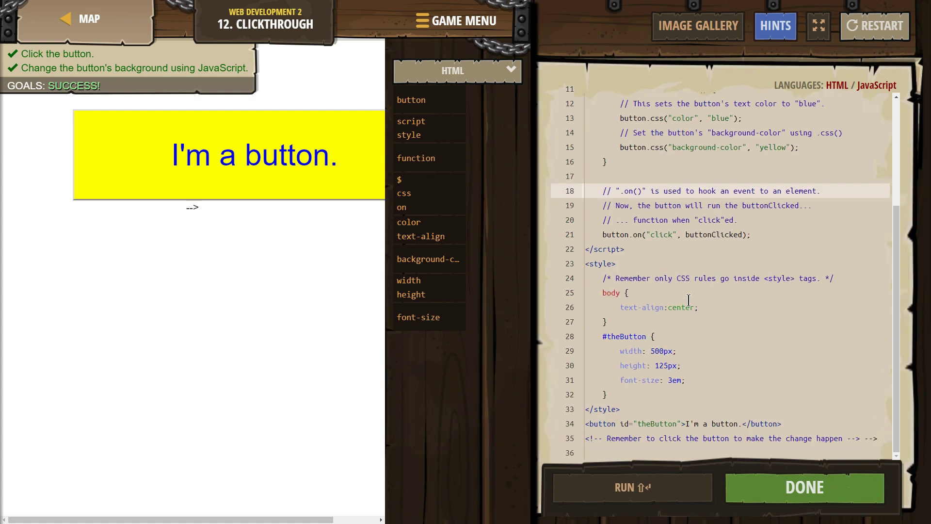
scroll(689, 300, "up", 3)
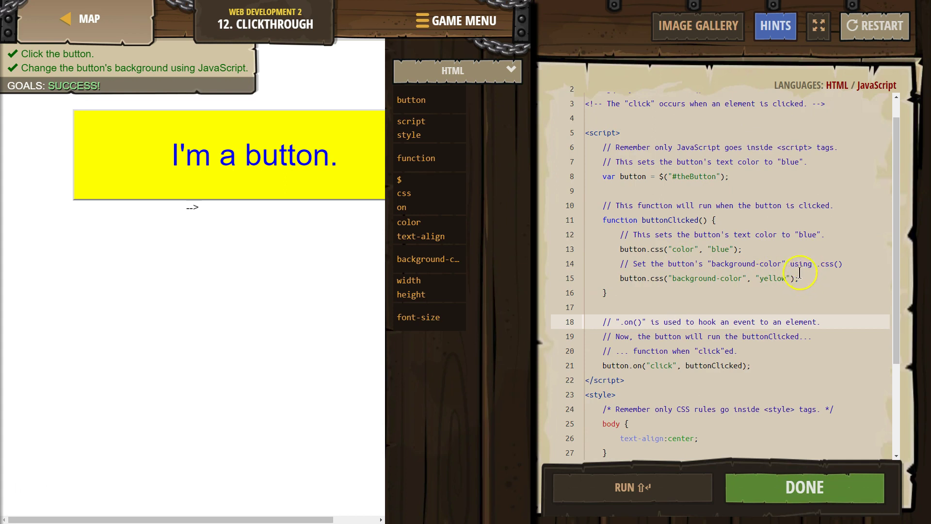
left_click_drag(594, 366, 753, 365)
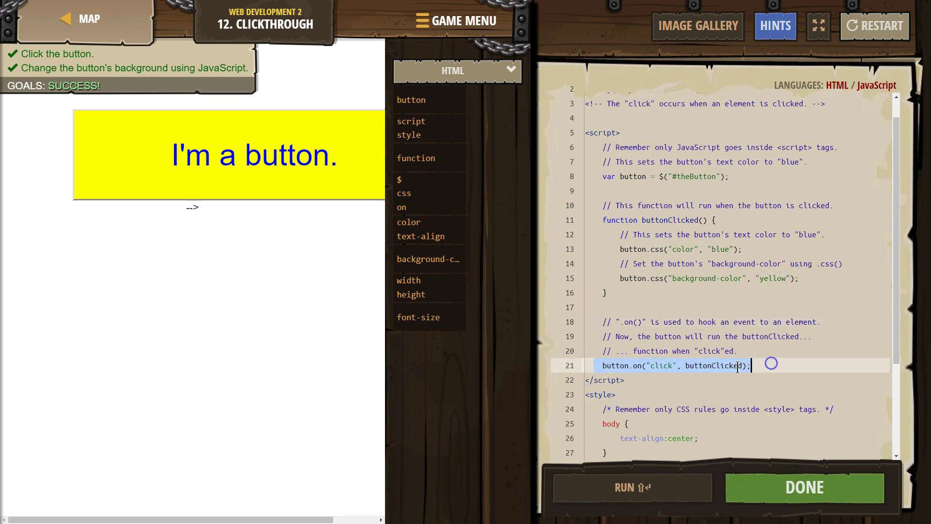
left_click(634, 366)
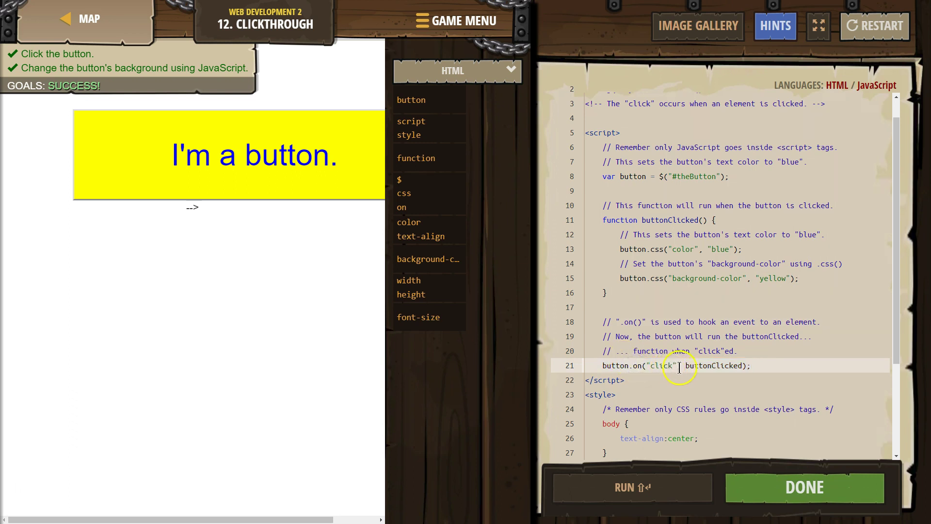